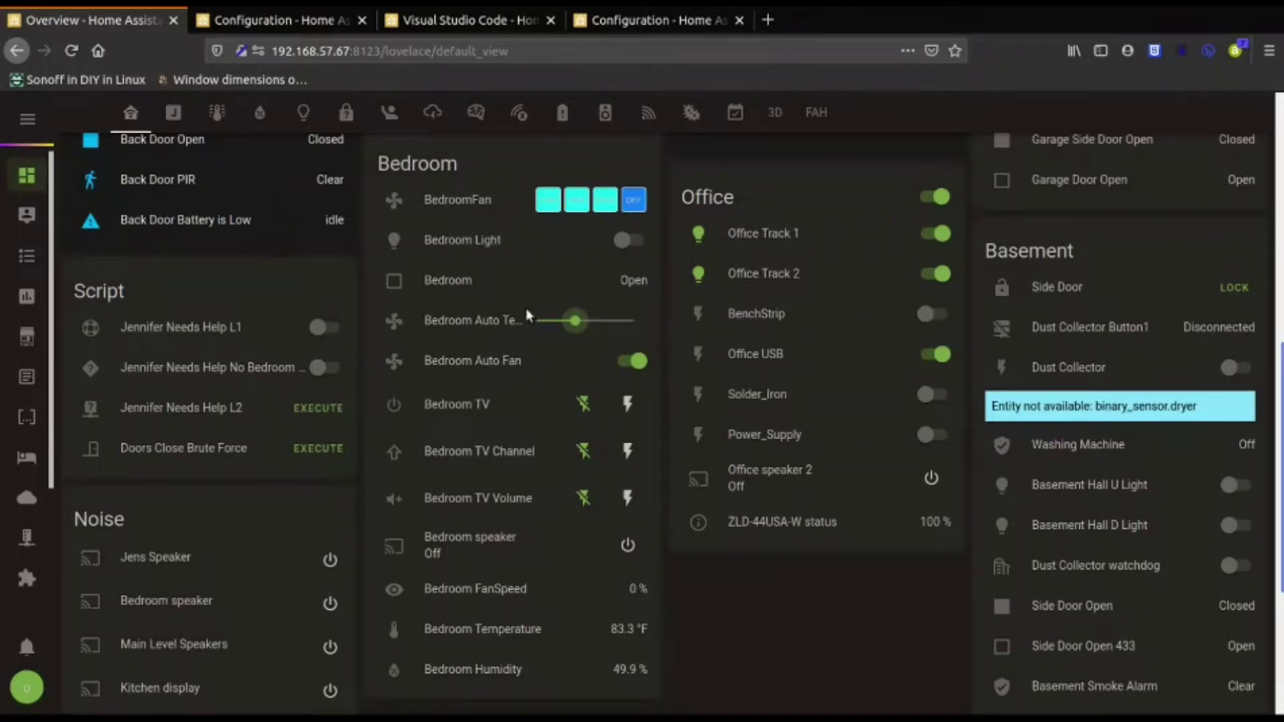
Switch to Visual Studio Code showing the 'Bedroom Door is Open' automation in automations.yaml
{"action": "left_click", "coordinate": [474, 22]}
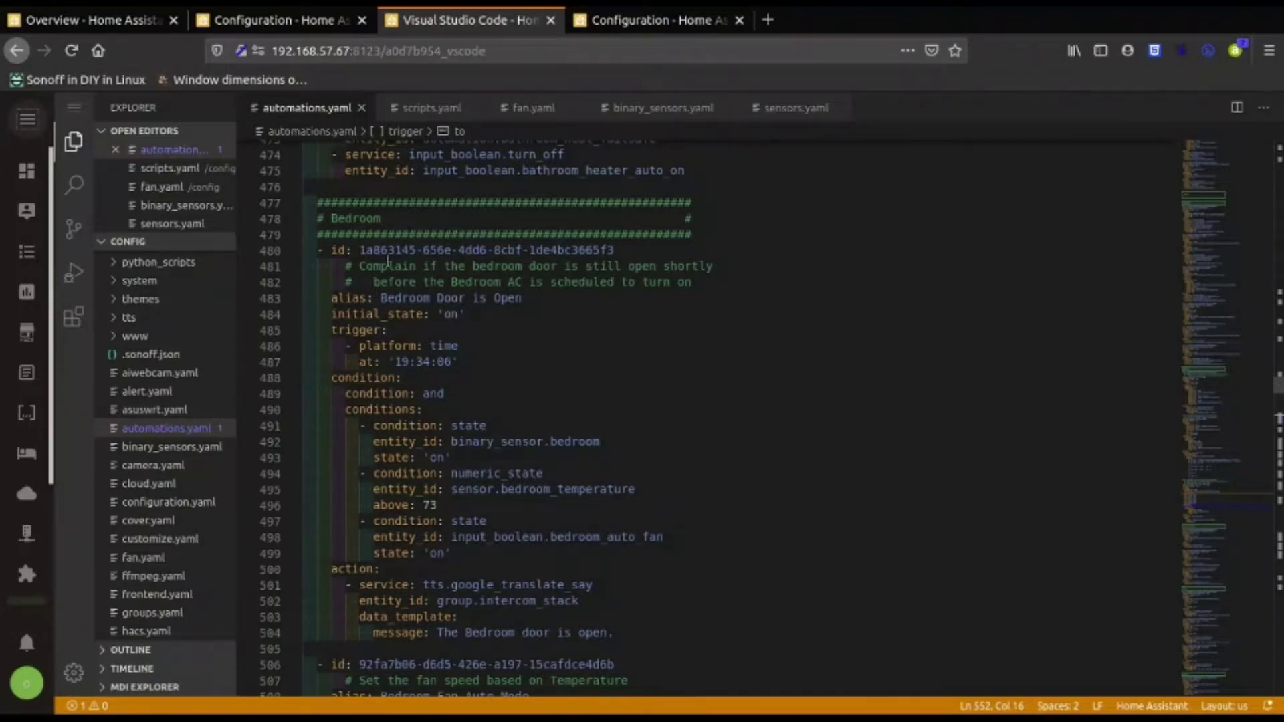
{"action": "double_click", "coordinate": [401, 362]}
{"action": "left_click", "coordinate": [406, 430]}
{"action": "double_click", "coordinate": [457, 537]}
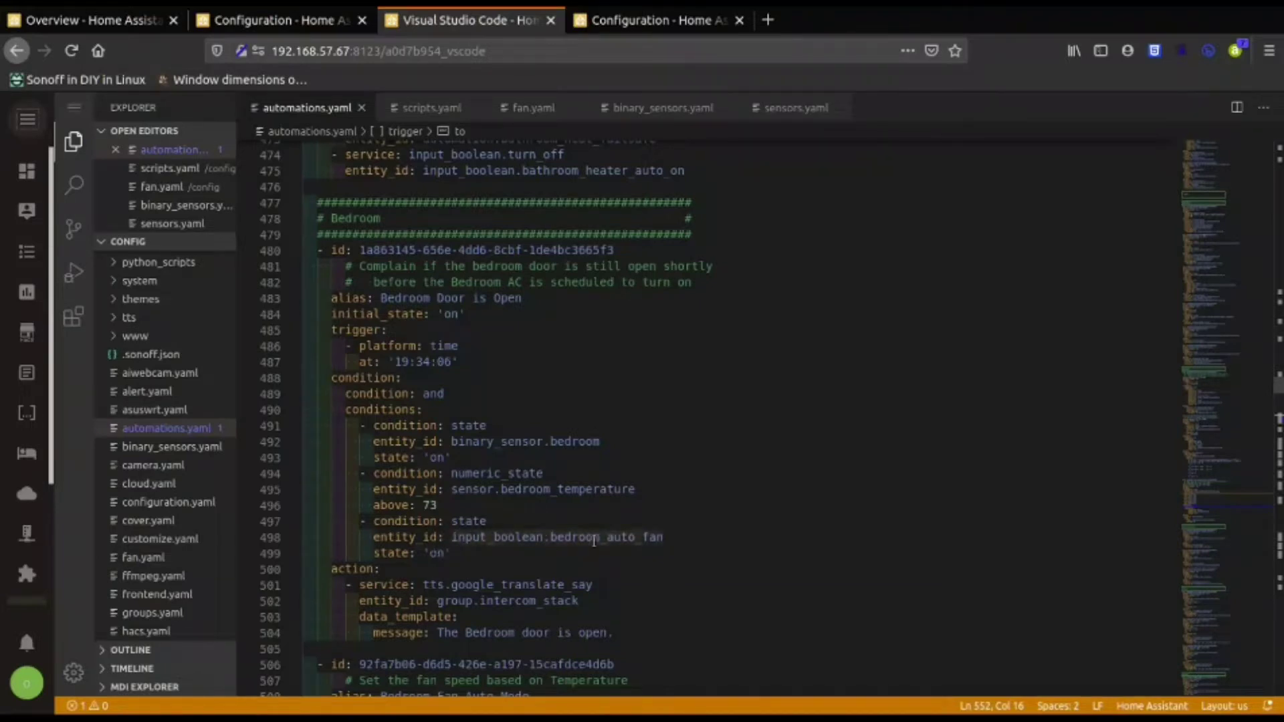
{"action": "left_click", "coordinate": [479, 536]}
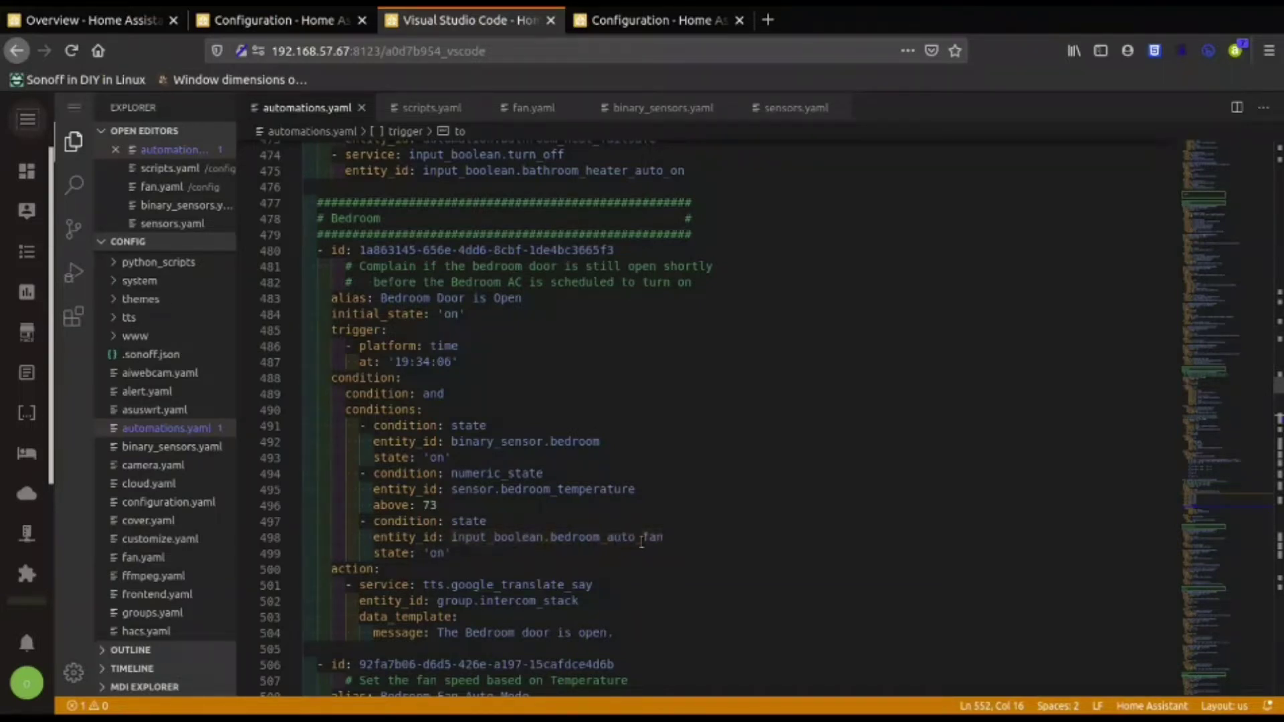
{"action": "double_click", "coordinate": [492, 536]}
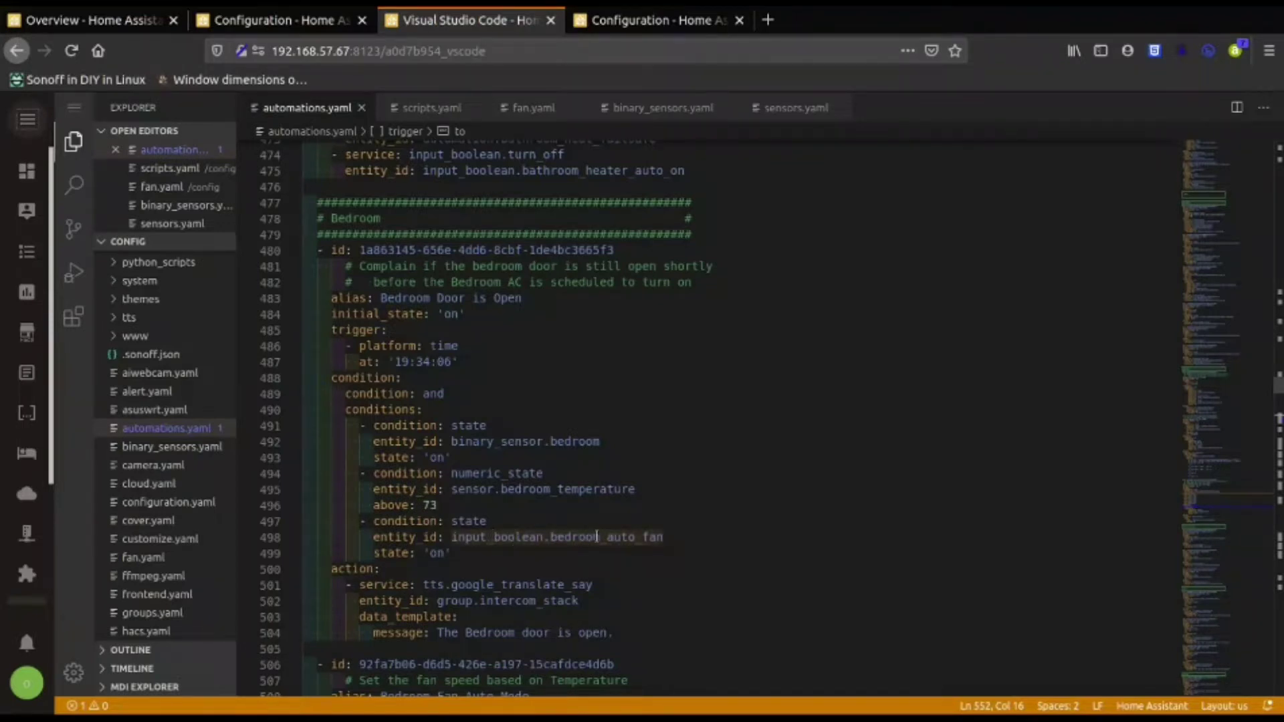
{"action": "left_click", "coordinate": [475, 552]}
{"action": "double_click", "coordinate": [472, 537]}
{"action": "left_click", "coordinate": [435, 531]}
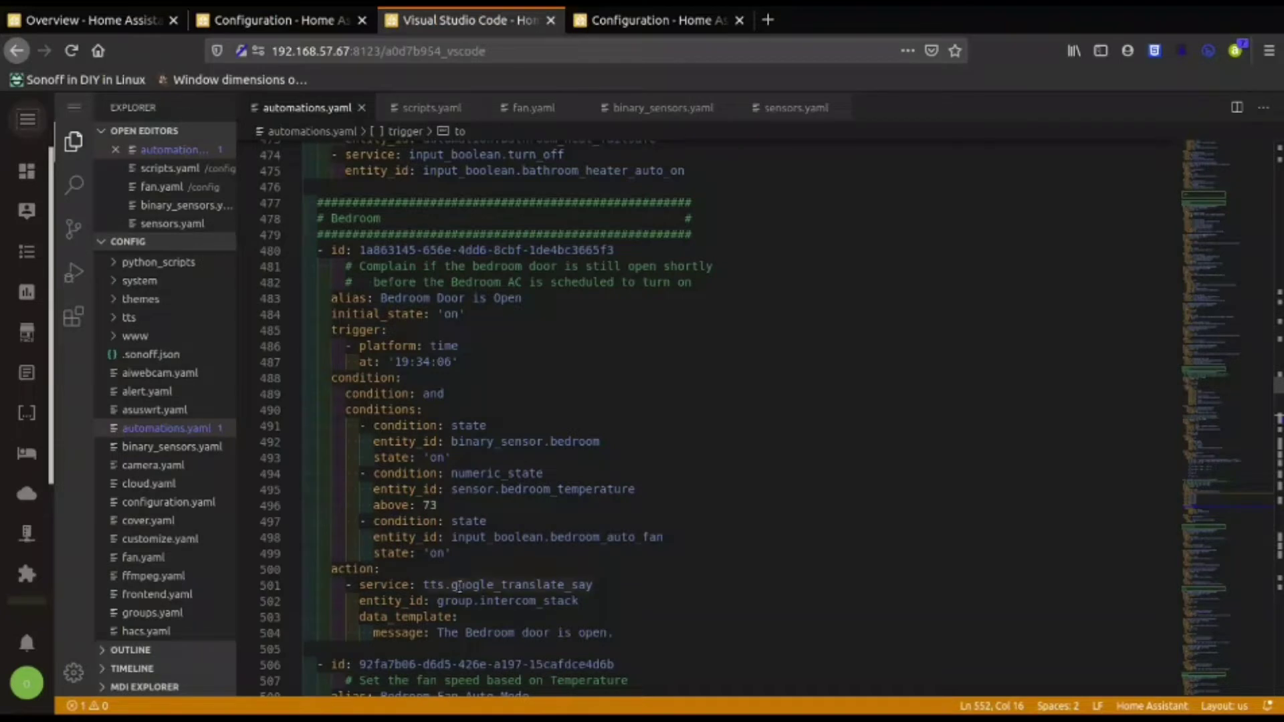
{"action": "double_click", "coordinate": [454, 605]}
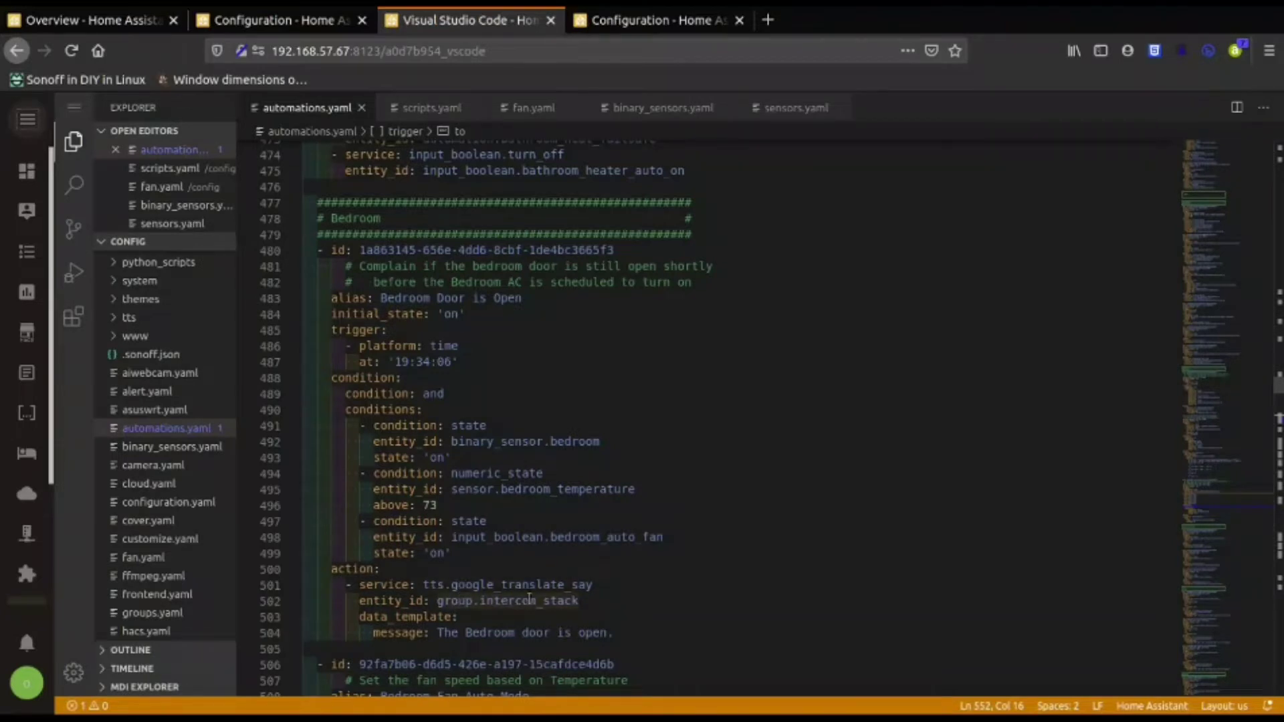
{"action": "left_click", "coordinate": [476, 606]}
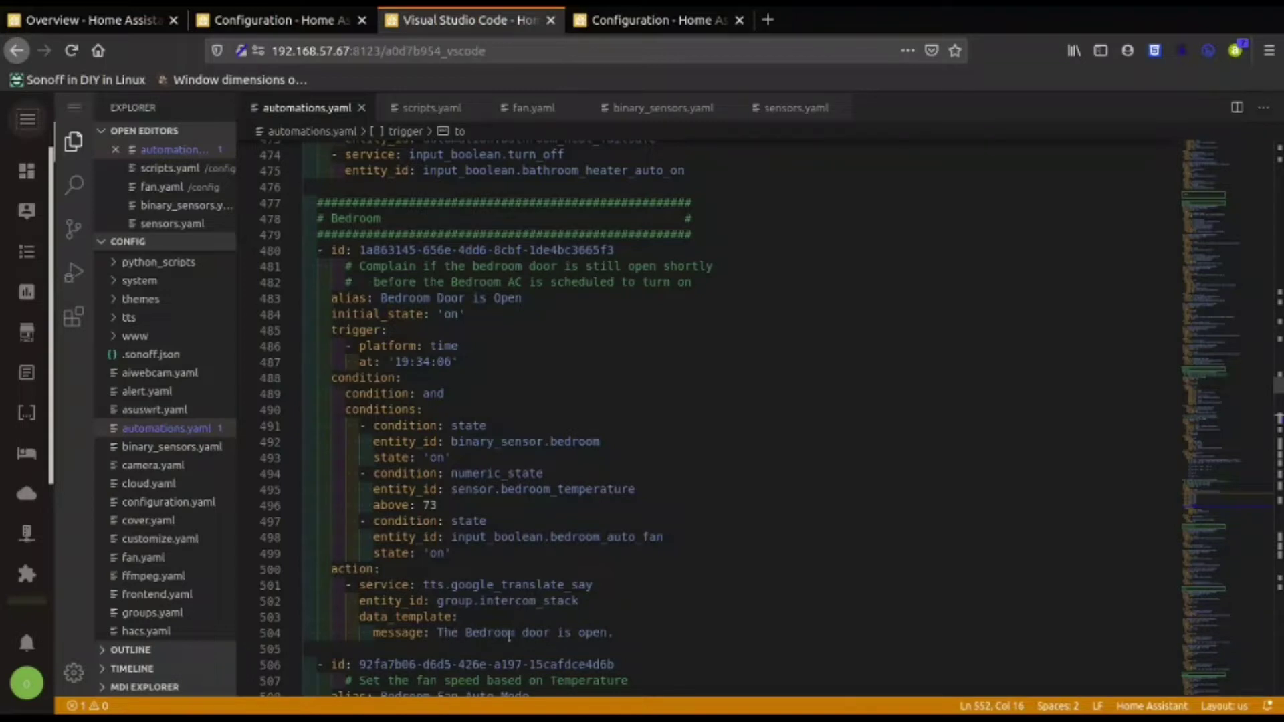
{"action": "left_click_drag", "start_coordinate": [439, 633], "coordinate": [609, 633]}
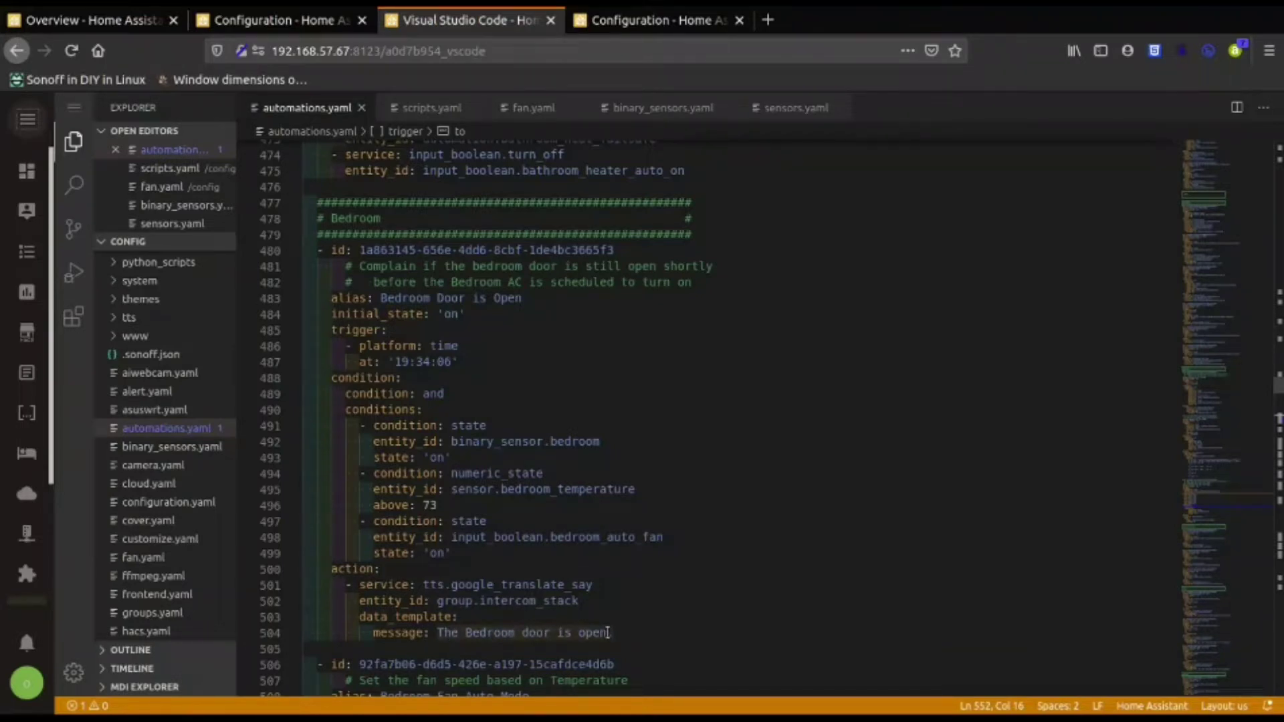
{"action": "left_click", "coordinate": [608, 633]}
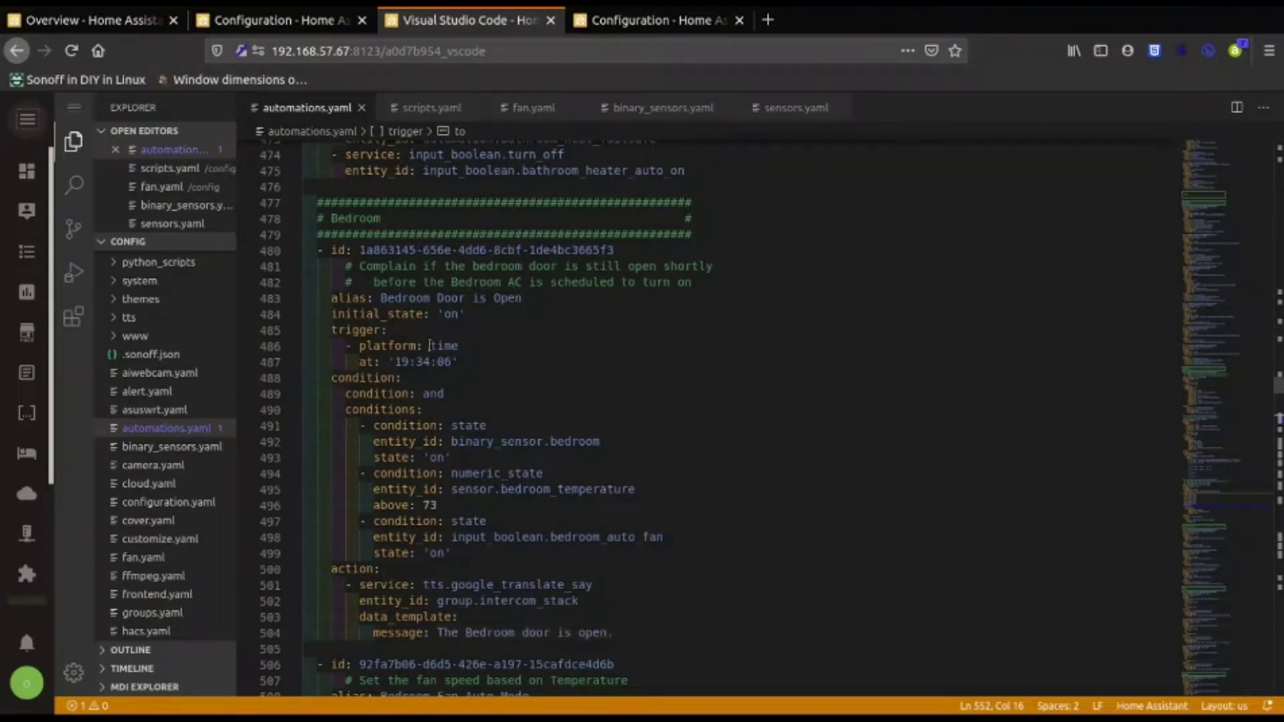
{"action": "left_click_drag", "start_coordinate": [380, 298], "coordinate": [522, 298]}
{"action": "left_click", "coordinate": [490, 327]}
Scroll automations.yaml down to the 'Bedroom Fan Auto Mode' automation and its MQTT fan speed template
{"action": "scroll", "coordinate": [551, 417], "scroll_direction": "down", "scroll_amount": 5}
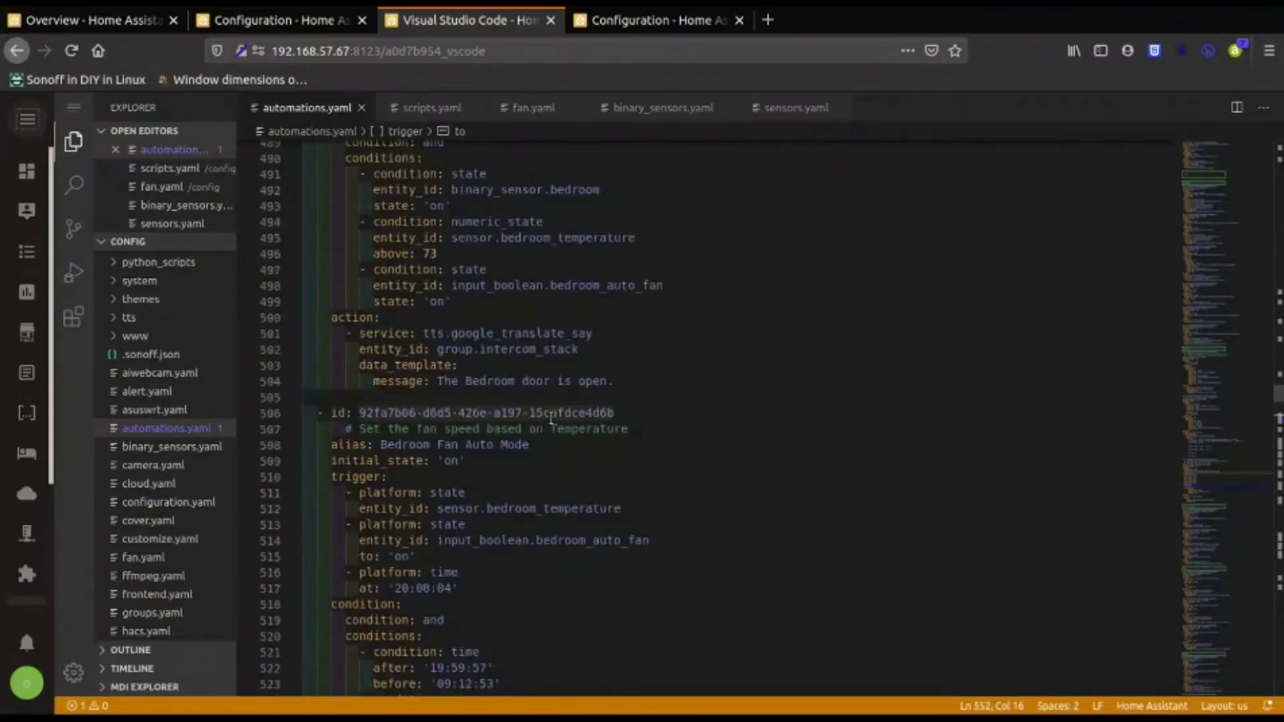
{"action": "scroll", "coordinate": [551, 417], "scroll_direction": "up", "scroll_amount": 5}
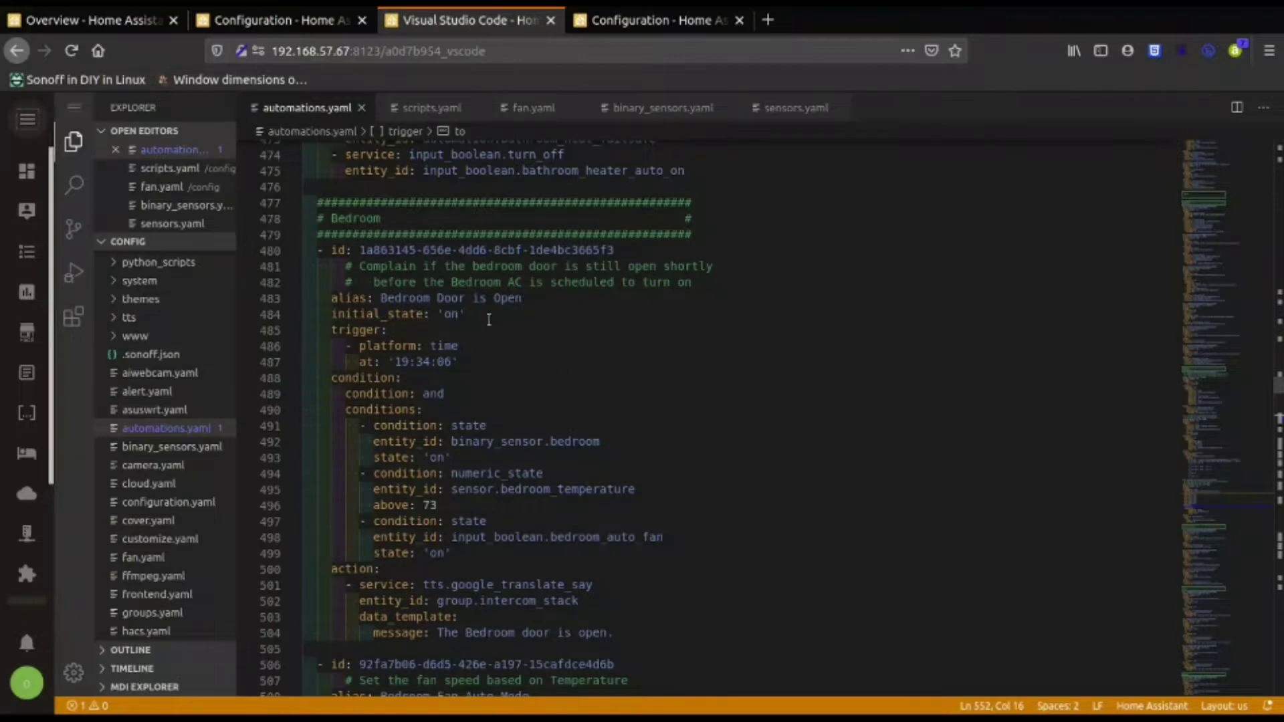
{"action": "scroll", "coordinate": [489, 320], "scroll_direction": "down", "scroll_amount": 5}
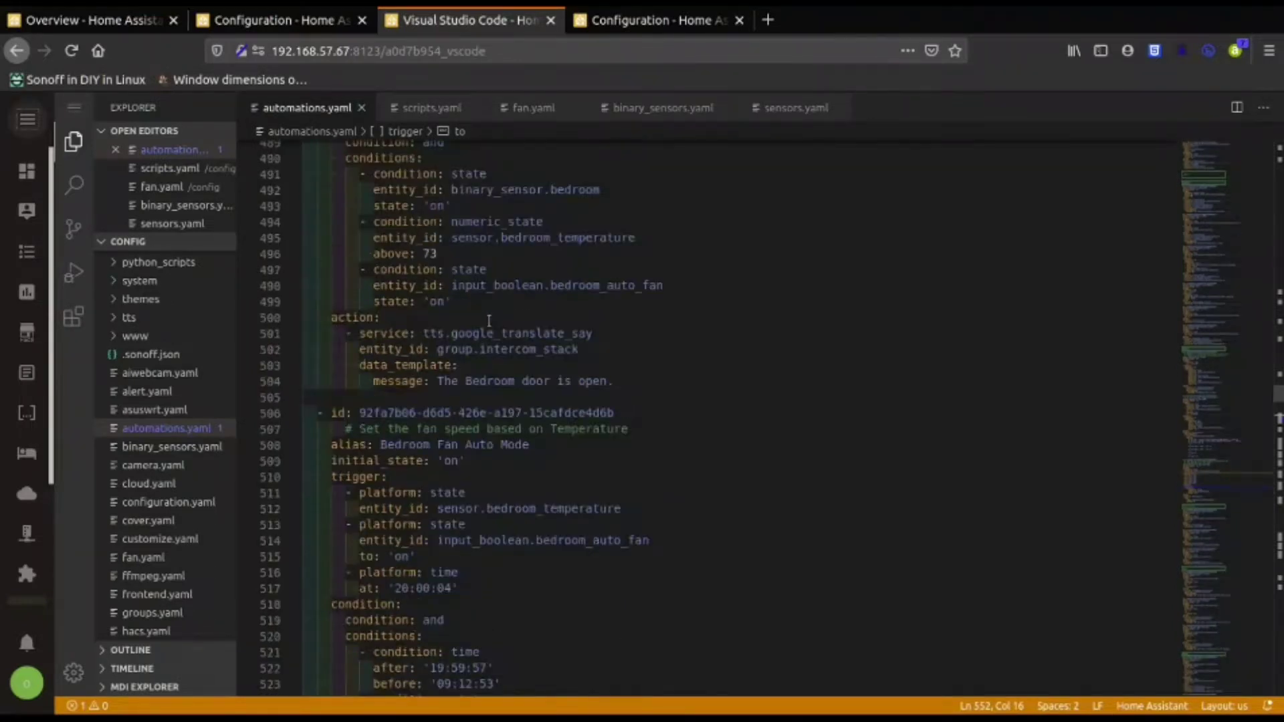
{"action": "scroll", "coordinate": [489, 320], "scroll_direction": "down", "scroll_amount": 3}
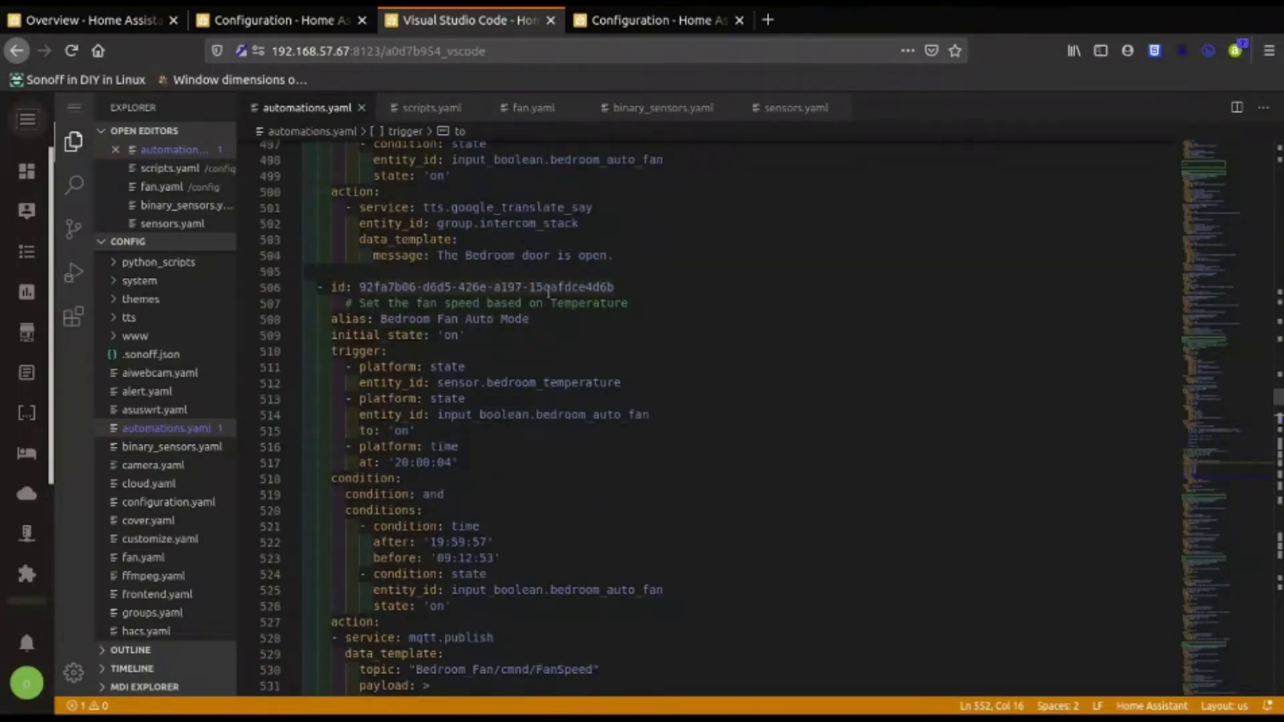
{"action": "scroll", "coordinate": [549, 292], "scroll_direction": "down", "scroll_amount": 3}
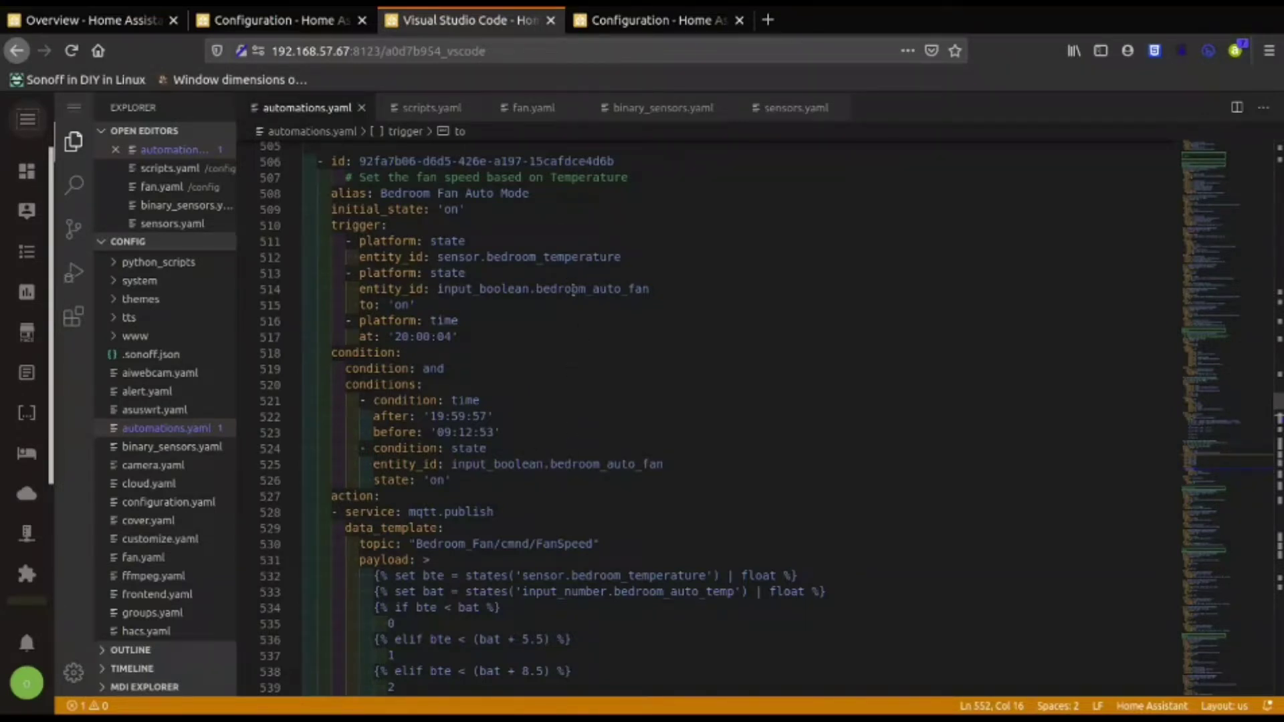
Scroll past 'Bedroom Fan Auto Mode' to the 'Bedroom Fan Auto Off Mode' entry publishing payload 0
{"action": "scroll", "coordinate": [573, 435], "scroll_direction": "down", "scroll_amount": 2}
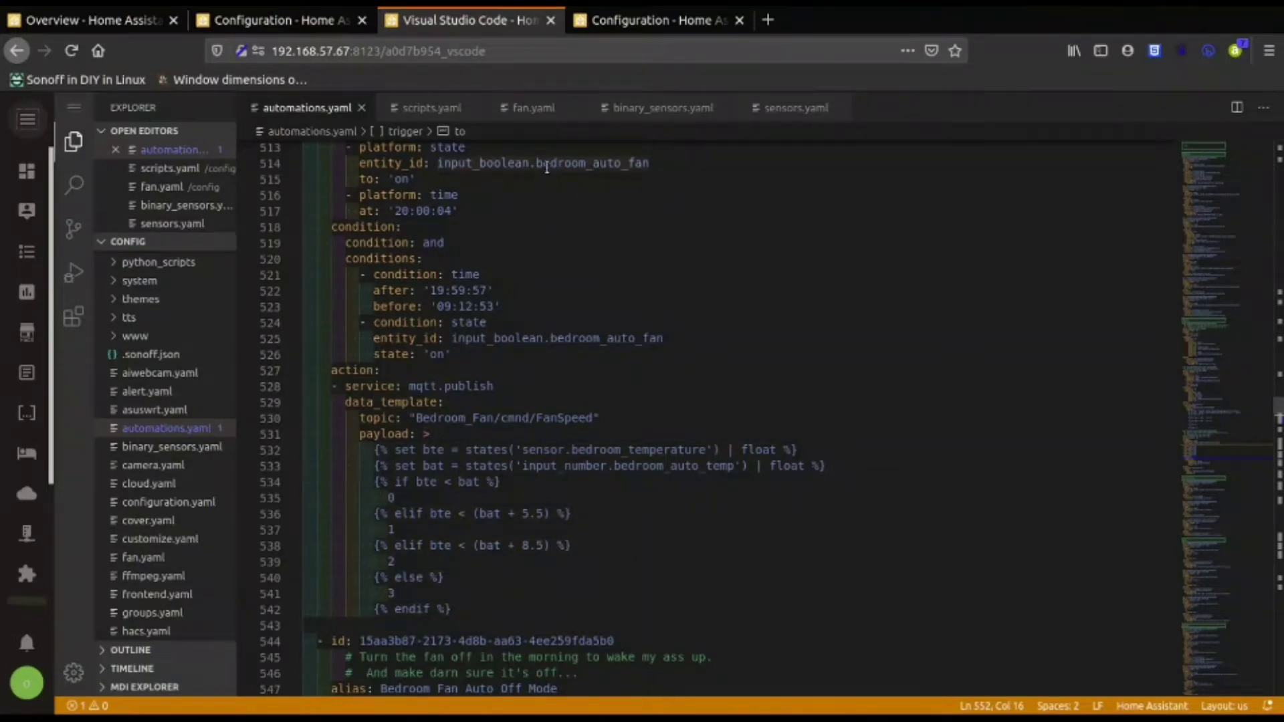
{"action": "scroll", "coordinate": [543, 175], "scroll_direction": "up", "scroll_amount": 3}
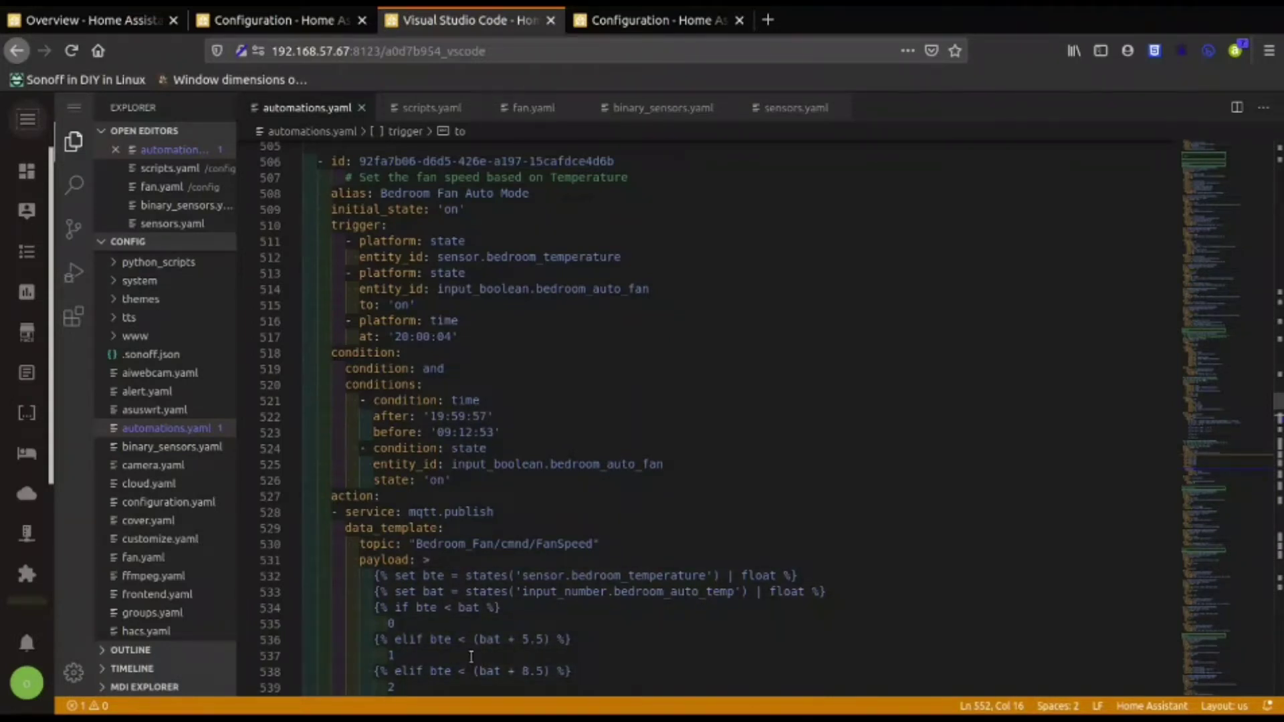
{"action": "scroll", "coordinate": [492, 664], "scroll_direction": "down", "scroll_amount": 3}
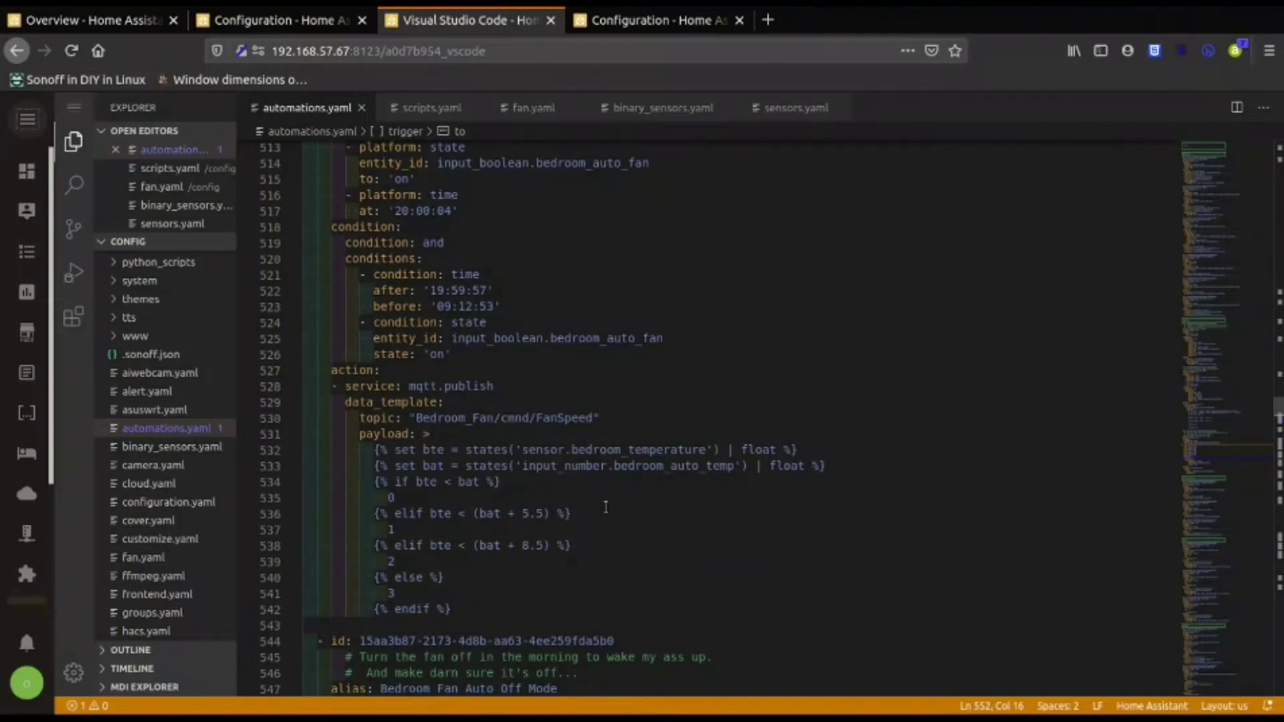
{"action": "scroll", "coordinate": [605, 505], "scroll_direction": "down", "scroll_amount": 6}
{"action": "scroll", "coordinate": [607, 505], "scroll_direction": "down", "scroll_amount": 3}
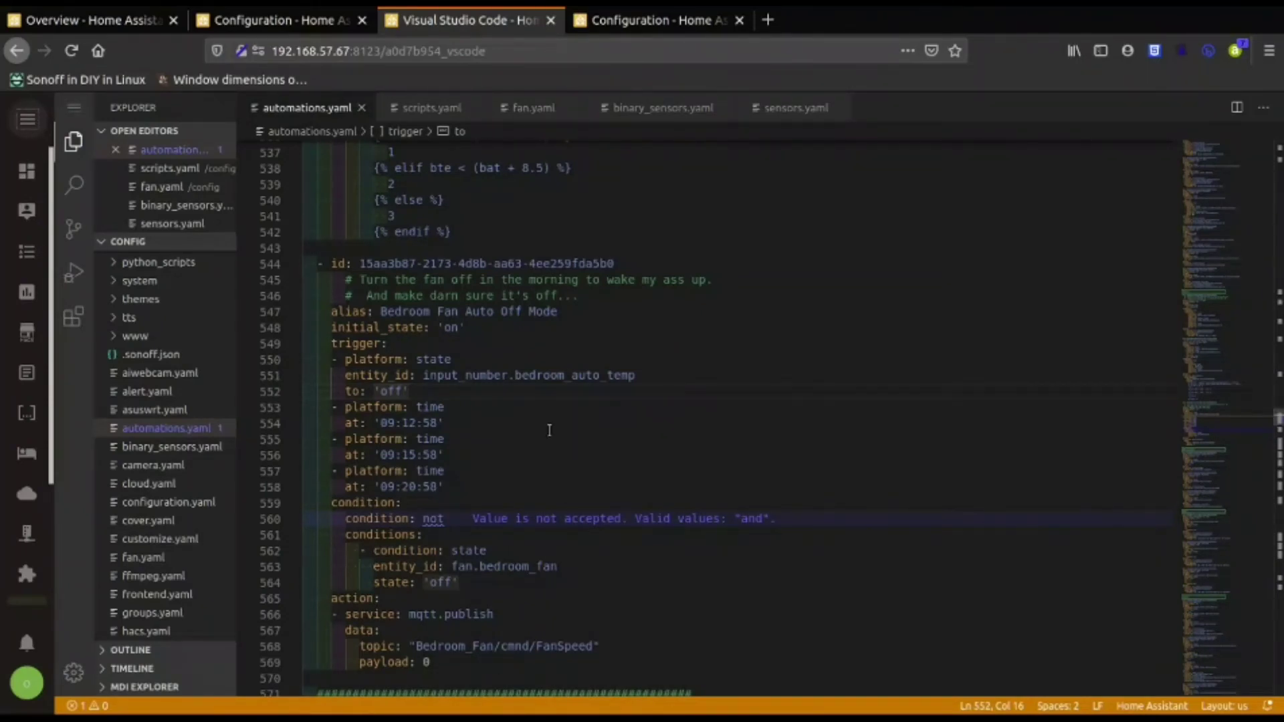
Inspect the Bedroom Auto Fan helper's settings on the Helpers page
{"action": "left_click", "coordinate": [289, 21]}
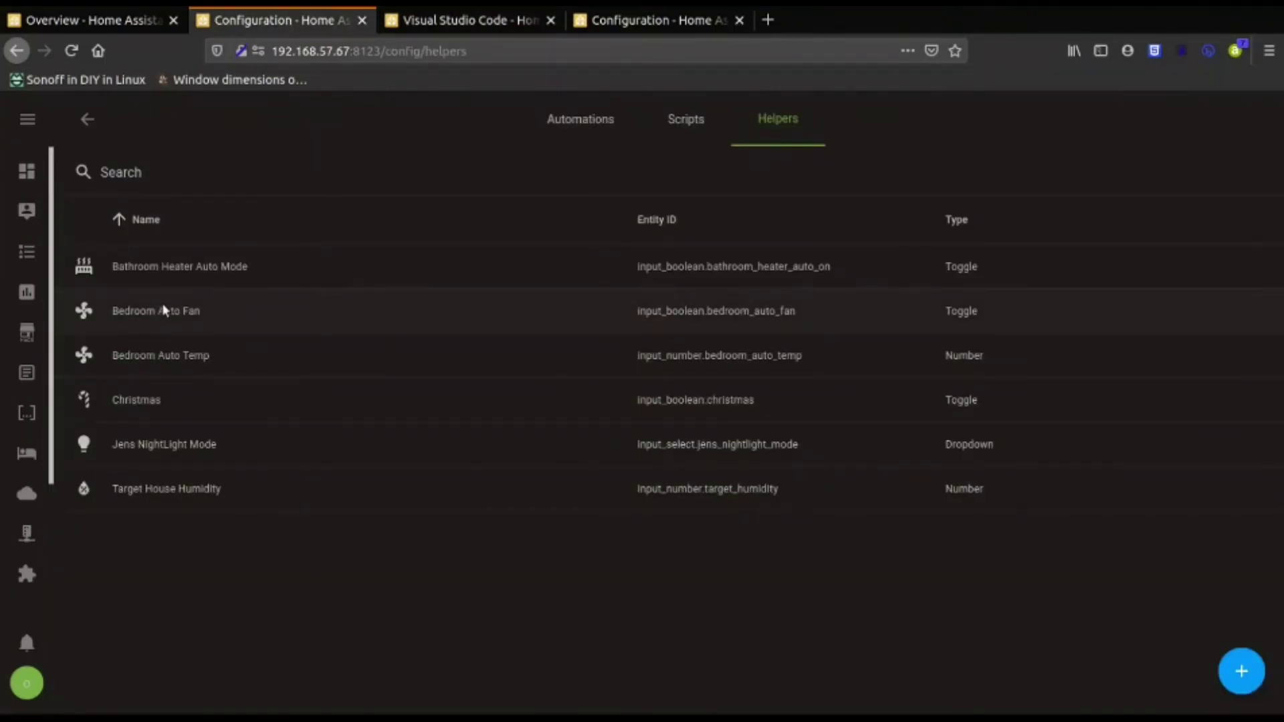
{"action": "left_click", "coordinate": [150, 318]}
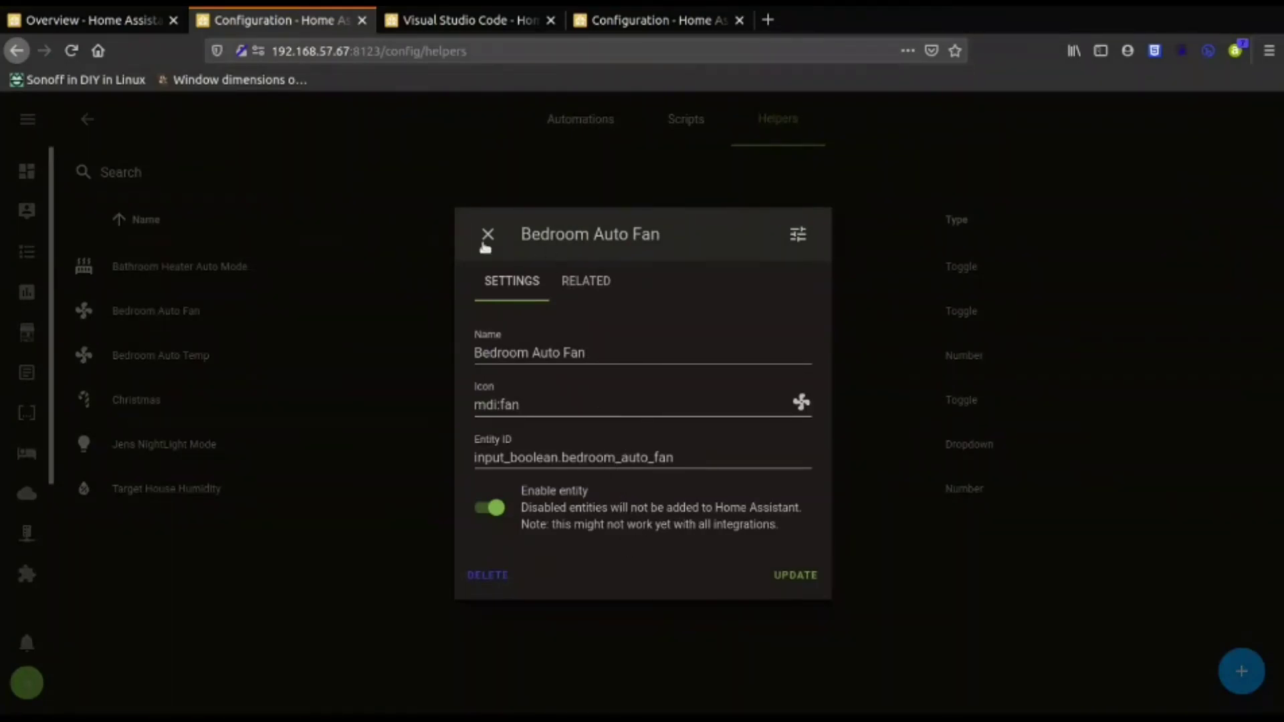
{"action": "left_click", "coordinate": [489, 239]}
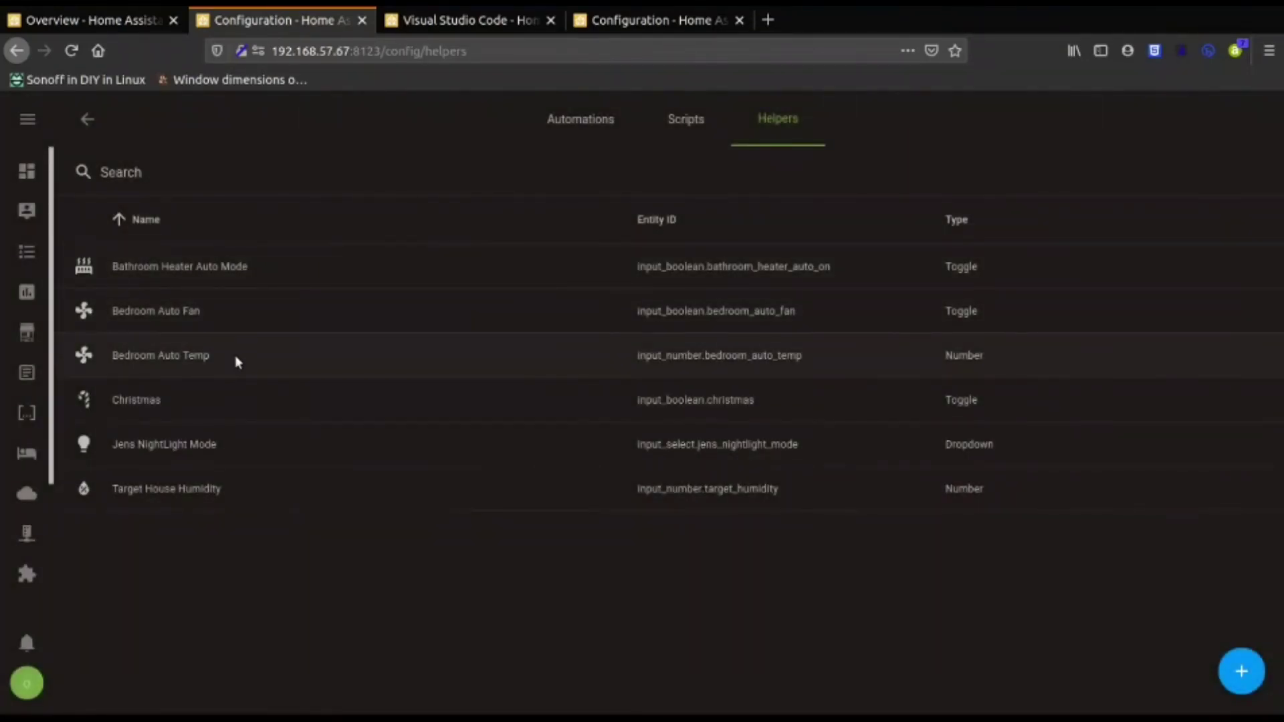
Review the Bedroom Auto Temp helper's settings, then return to the Overview dashboard
{"action": "left_click", "coordinate": [204, 357]}
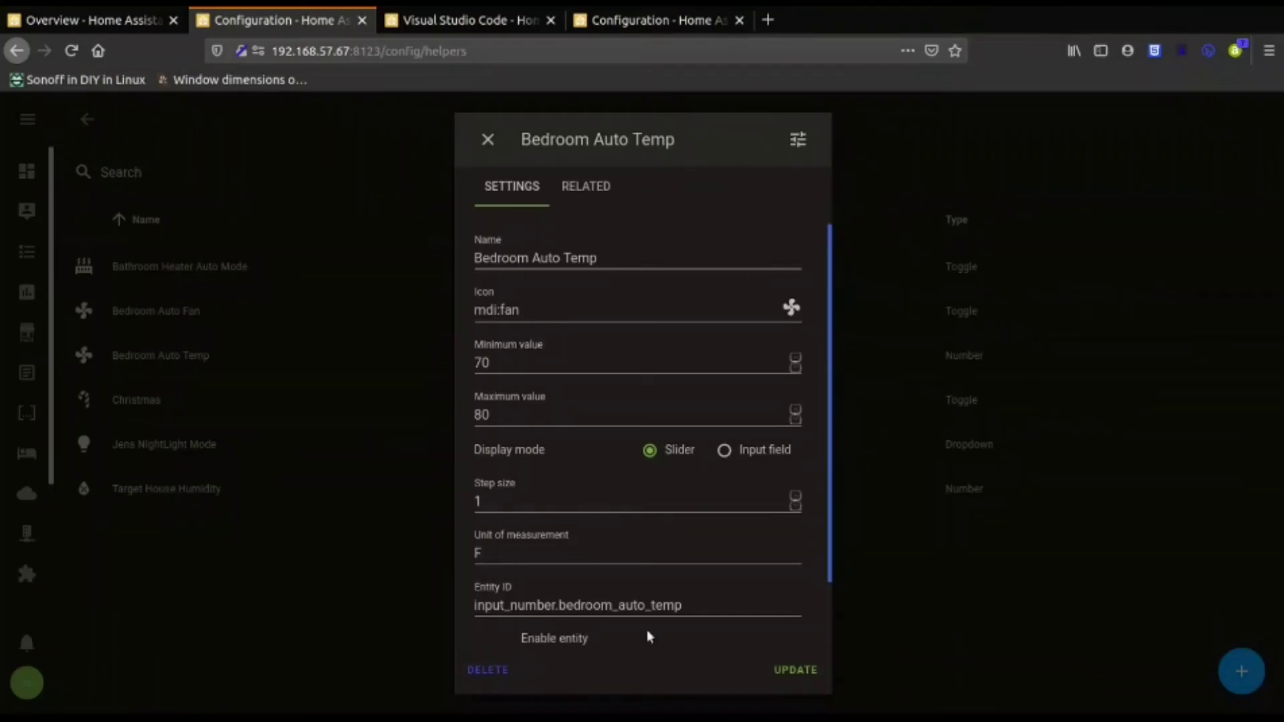
{"action": "scroll", "coordinate": [653, 649], "scroll_direction": "down", "scroll_amount": 2}
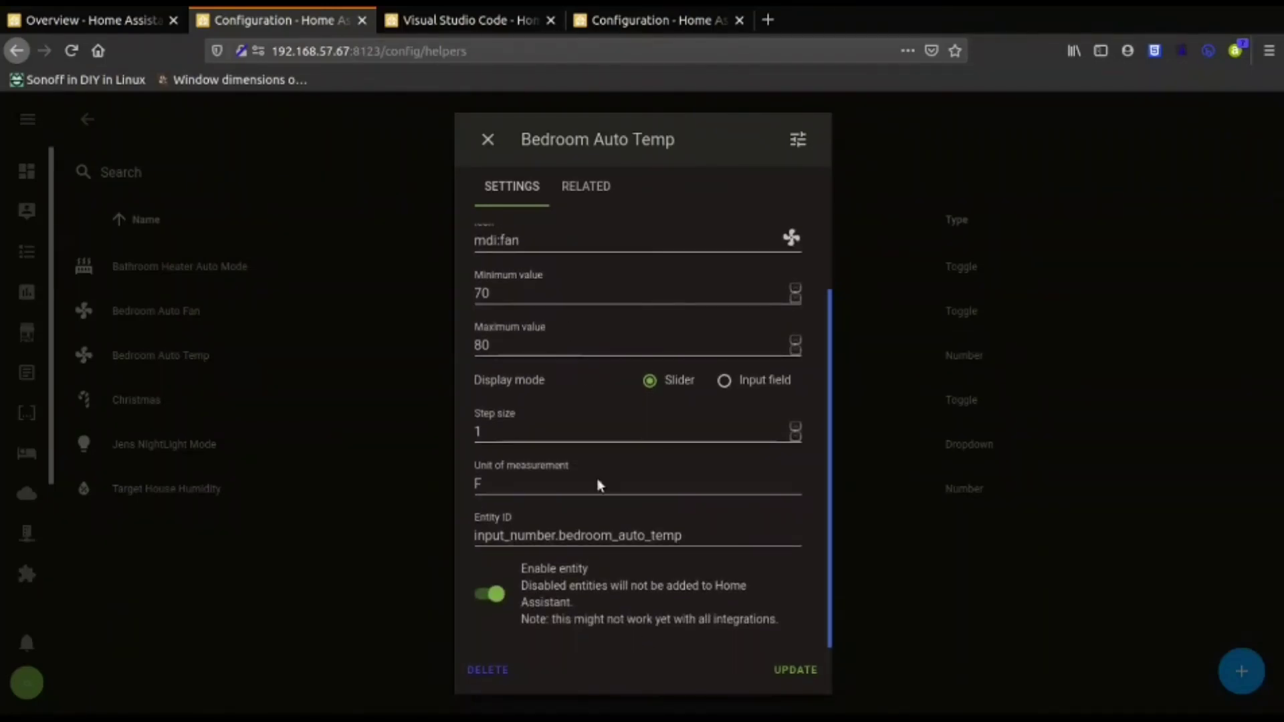
{"action": "scroll", "coordinate": [597, 321], "scroll_direction": "up", "scroll_amount": 2}
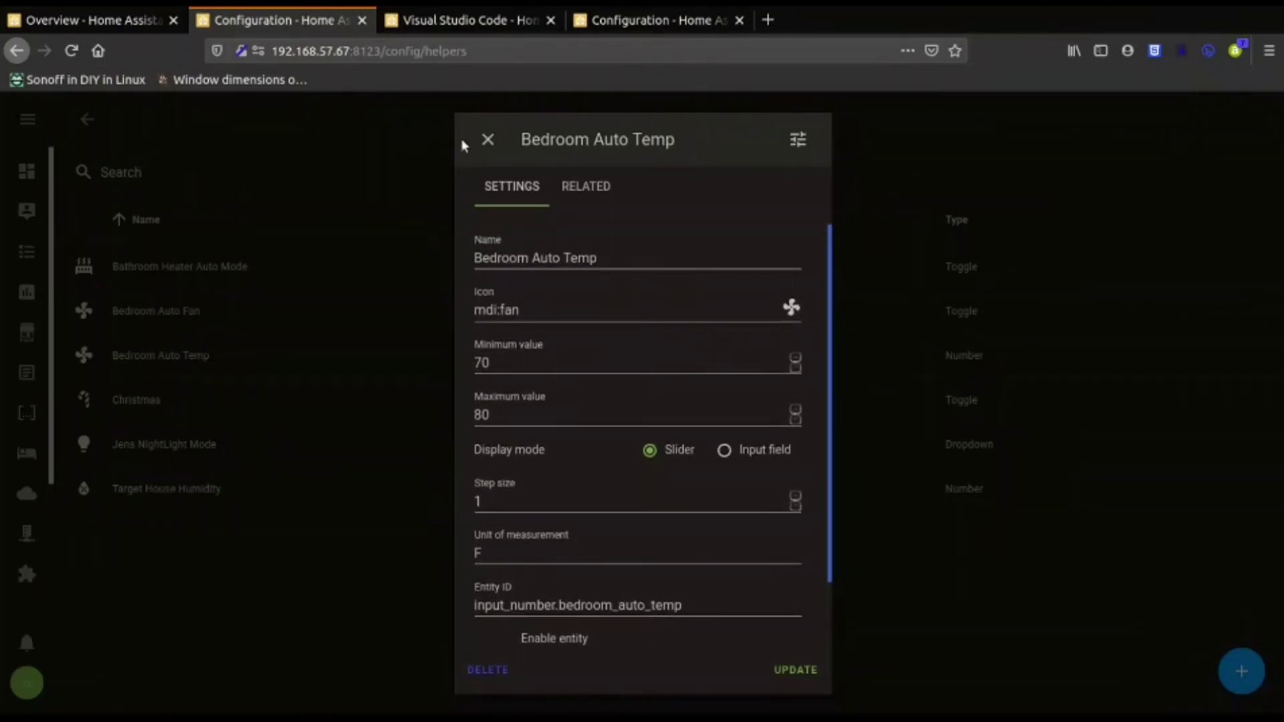
{"action": "left_click", "coordinate": [487, 140]}
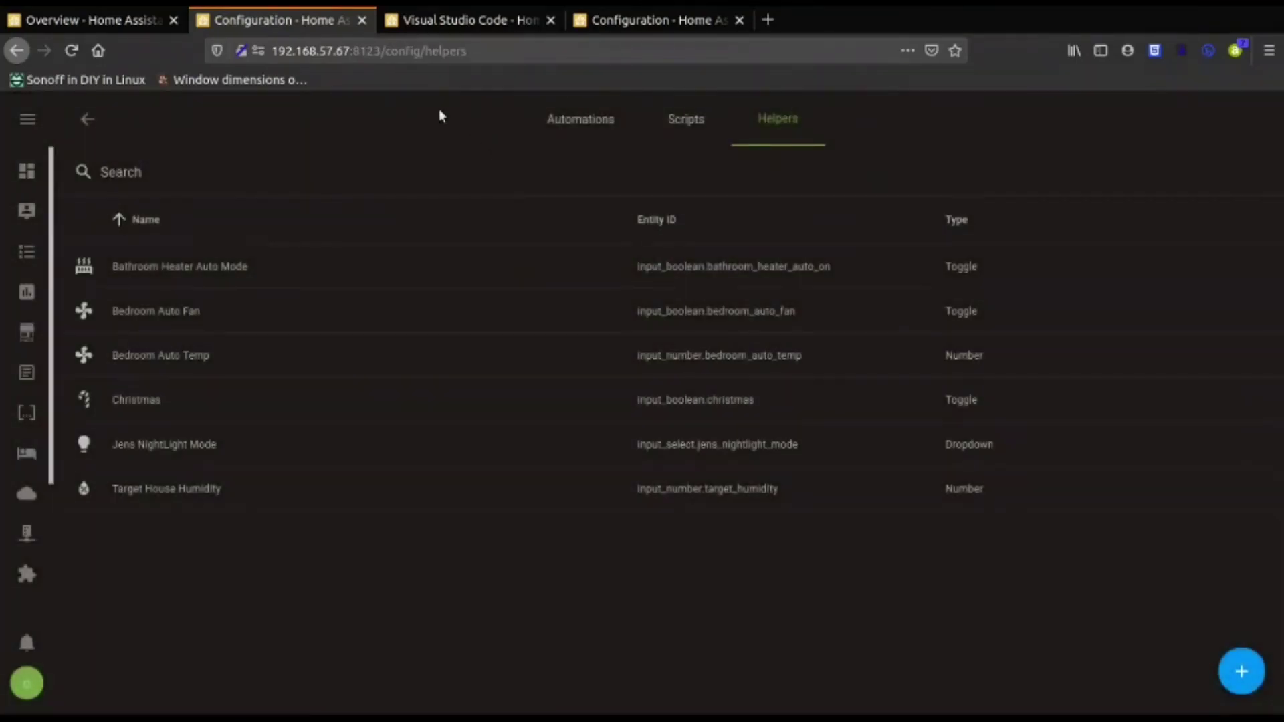
{"action": "left_click", "coordinate": [158, 27]}
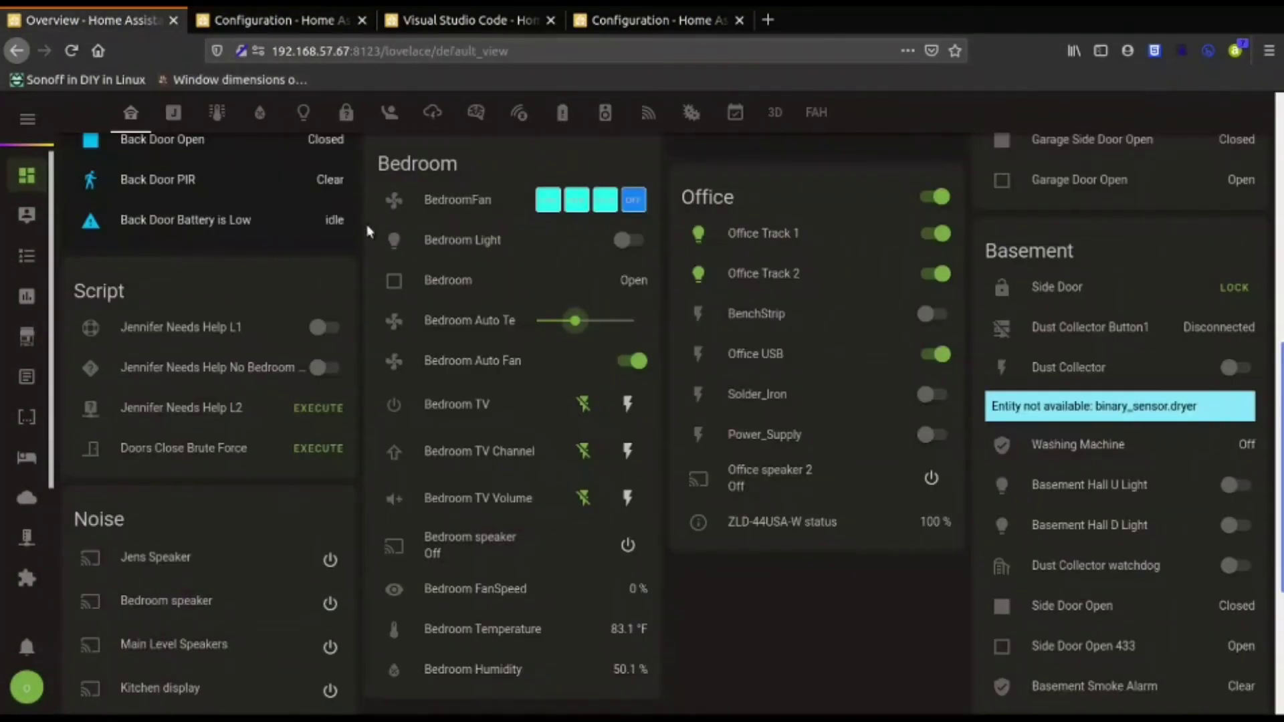
Set the Bedroom Auto Temp slider to about 73, then toggle Bedroom Auto Fan off and on
{"action": "left_click_drag", "start_coordinate": [578, 322], "coordinate": [518, 319]}
{"action": "left_click", "coordinate": [567, 321]}
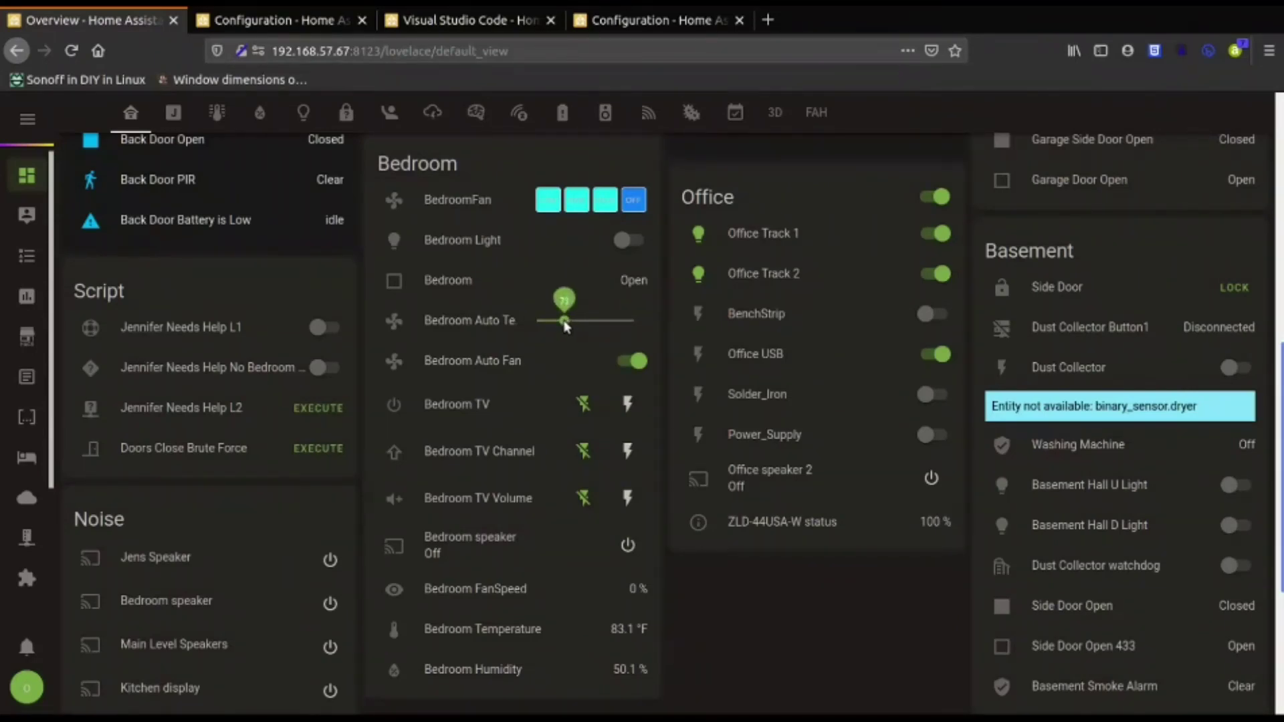
{"action": "left_click_drag", "start_coordinate": [565, 325], "coordinate": [570, 323]}
{"action": "left_click", "coordinate": [632, 361]}
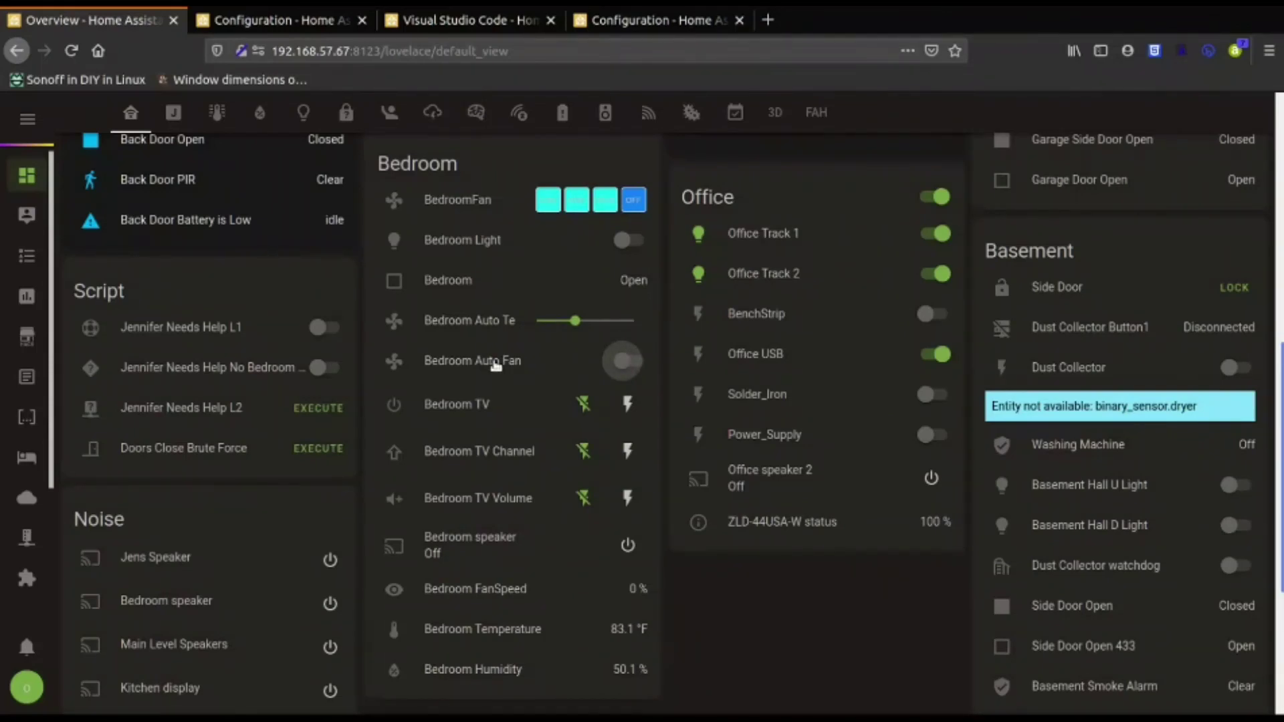
{"action": "left_click", "coordinate": [625, 360]}
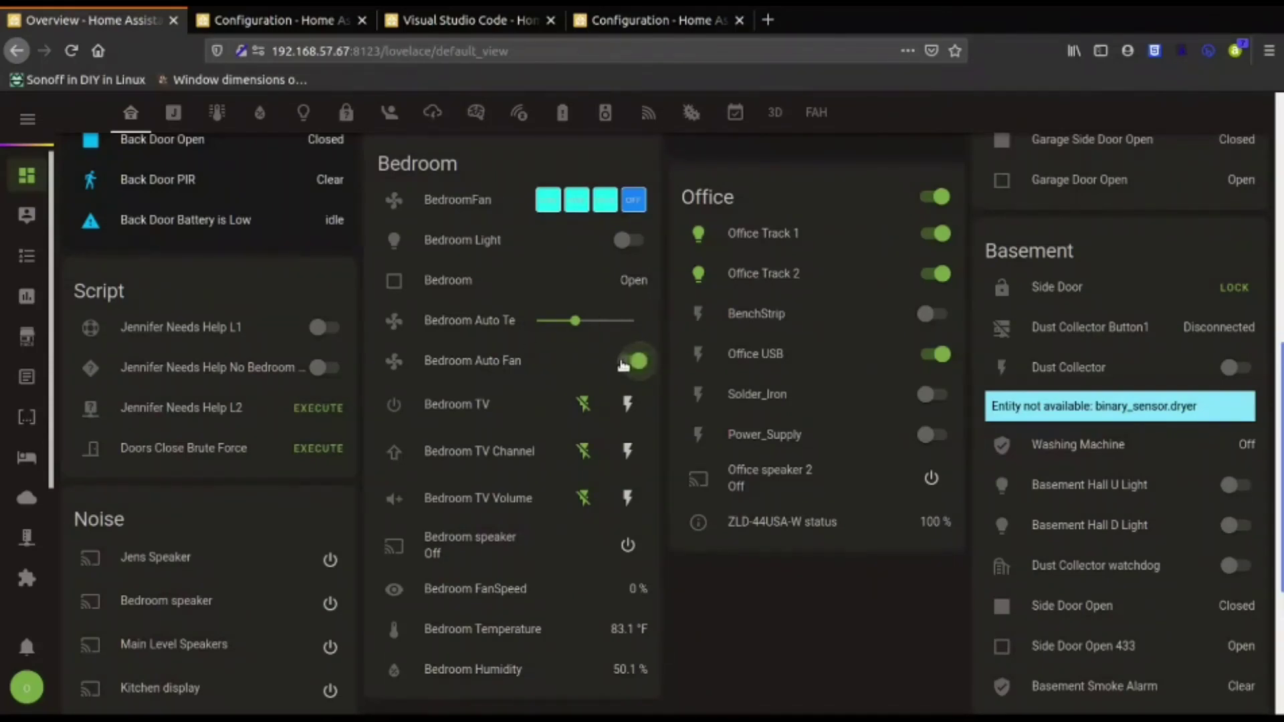